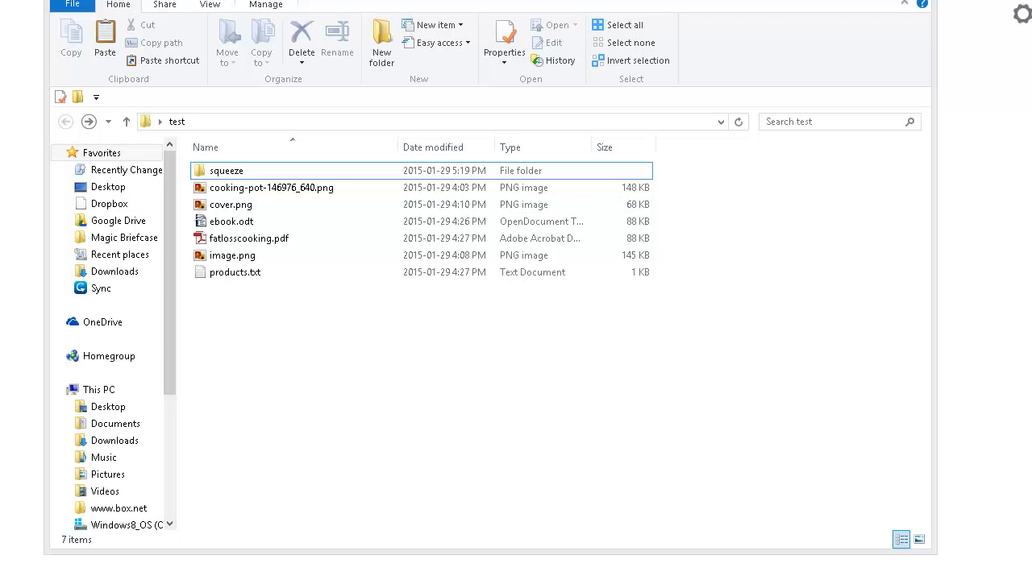
Open optin.html from the squeeze folder in KompoZer and look over the template from headline to footer
double_click(266, 171)
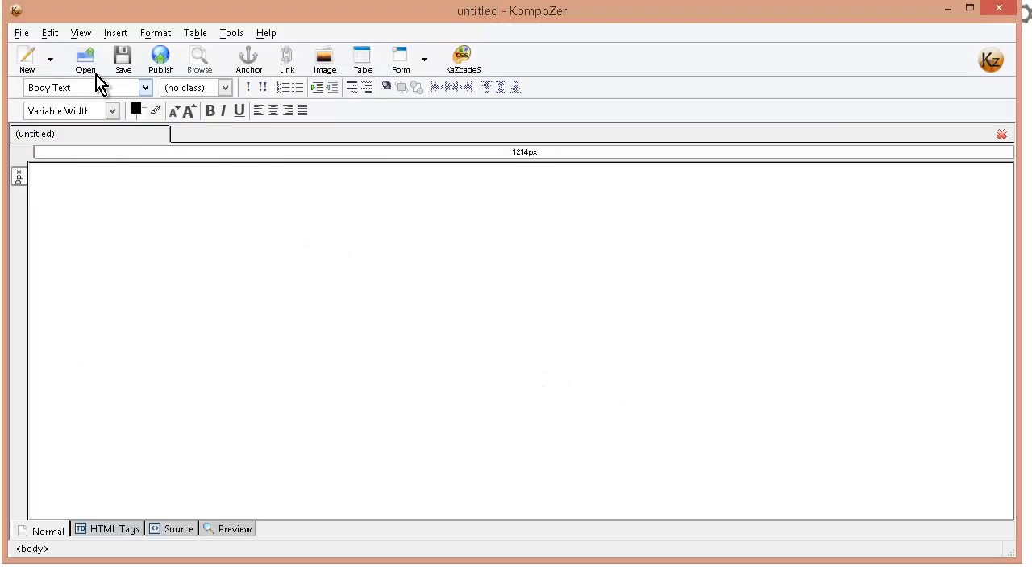
left_click(87, 64)
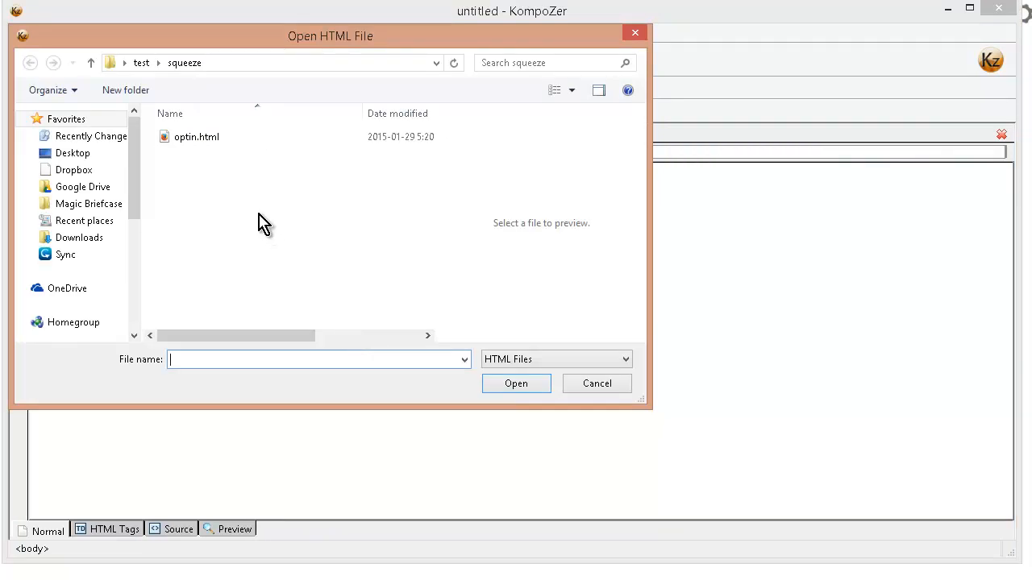
left_click(196, 136)
left_click(515, 383)
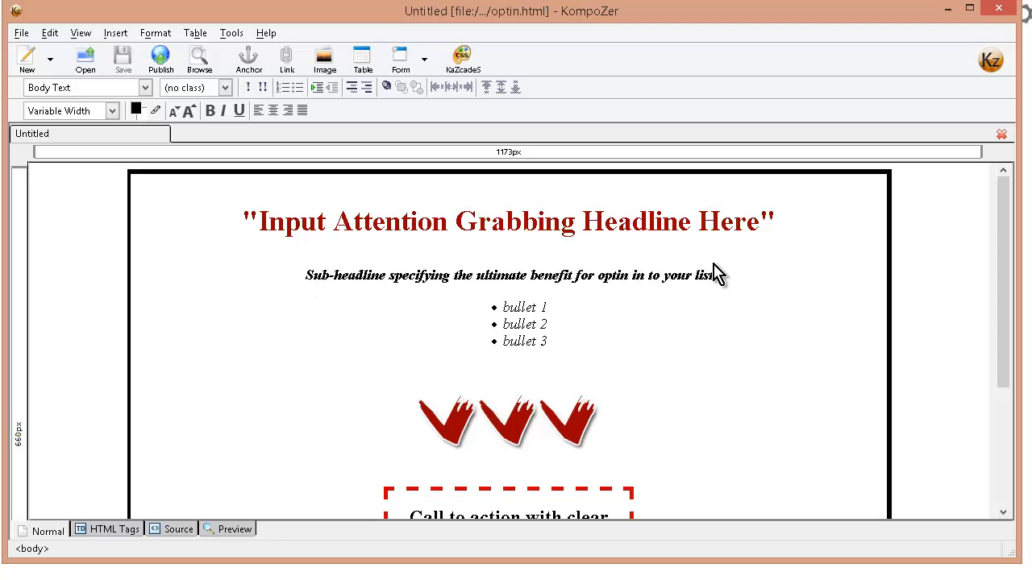
scroll(640, 376, "down", 5)
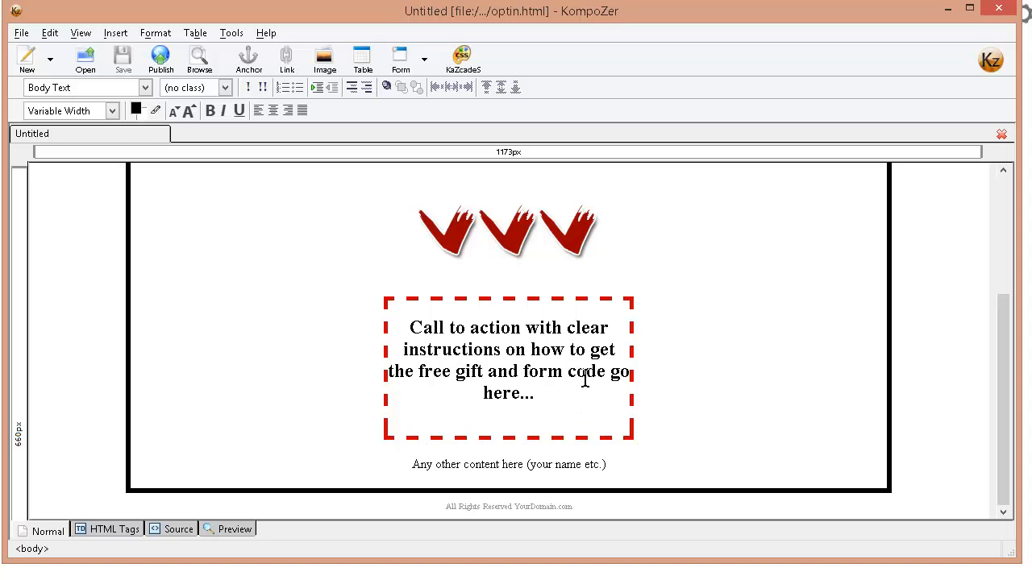
scroll(586, 378, "up", 5)
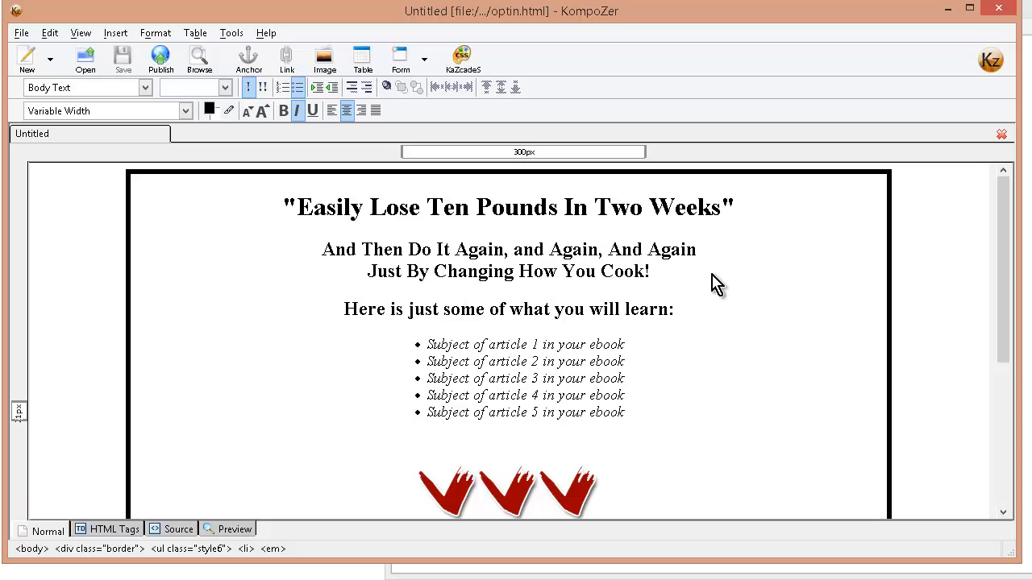
Check the product names and links in products.txt in Notepad and return to the page in KompoZer
key("alt+Tab")
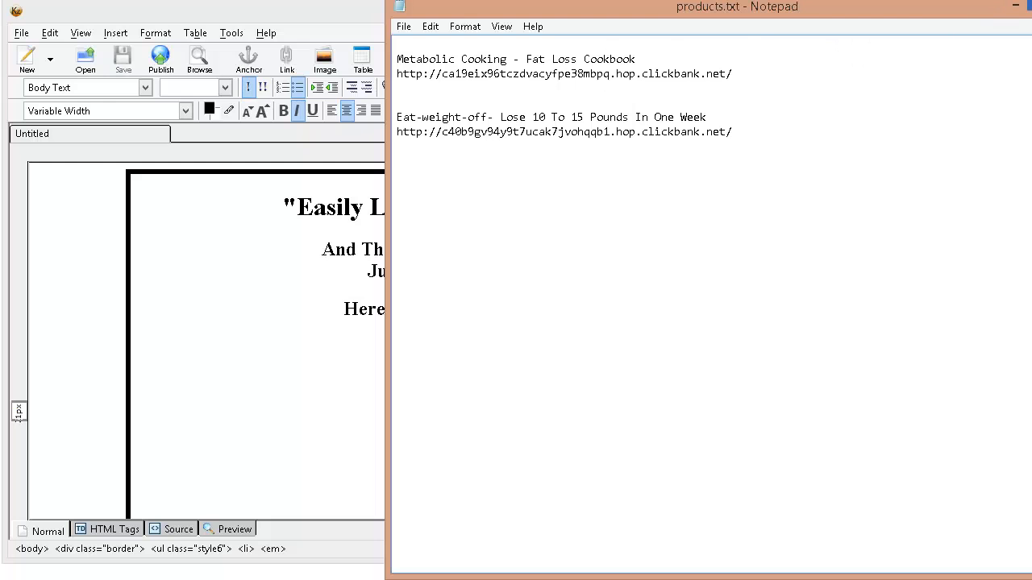
left_click(210, 300)
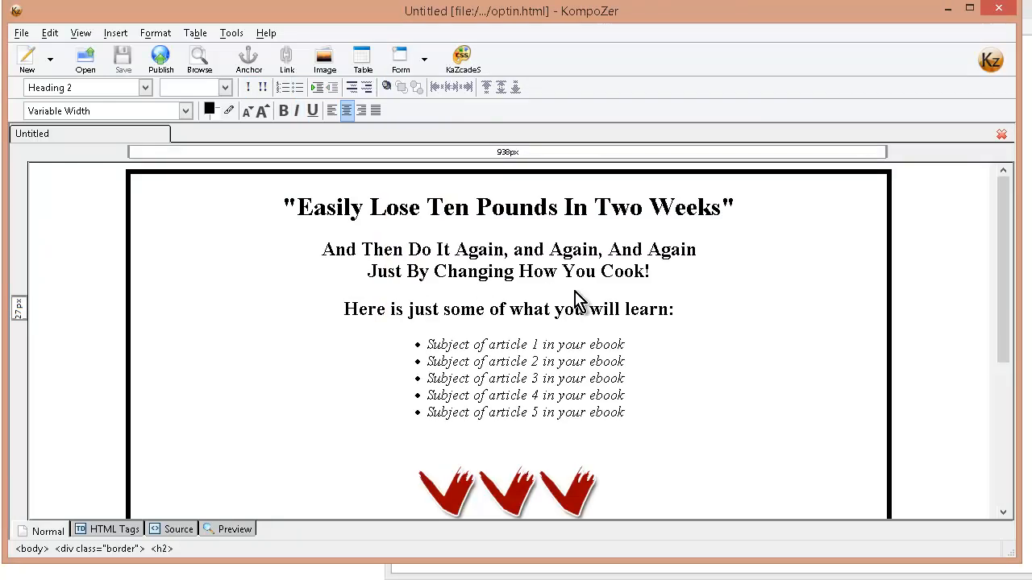
left_click(687, 274)
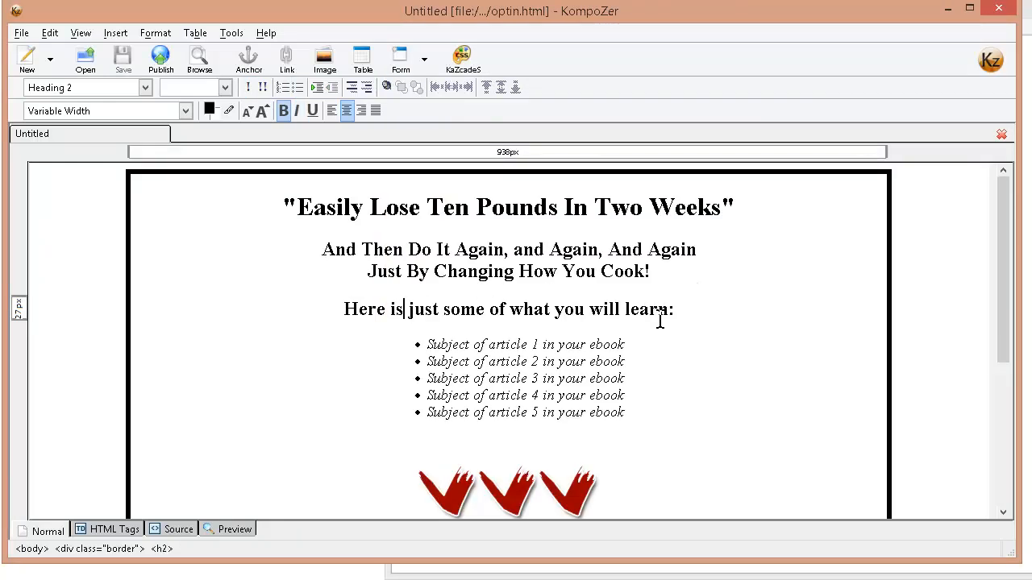
Extend the line "Here is just some of what you will learn" with "pm this e-book" before its colon
scroll(661, 320, "down", 1)
left_click_drag(667, 263, 677, 263)
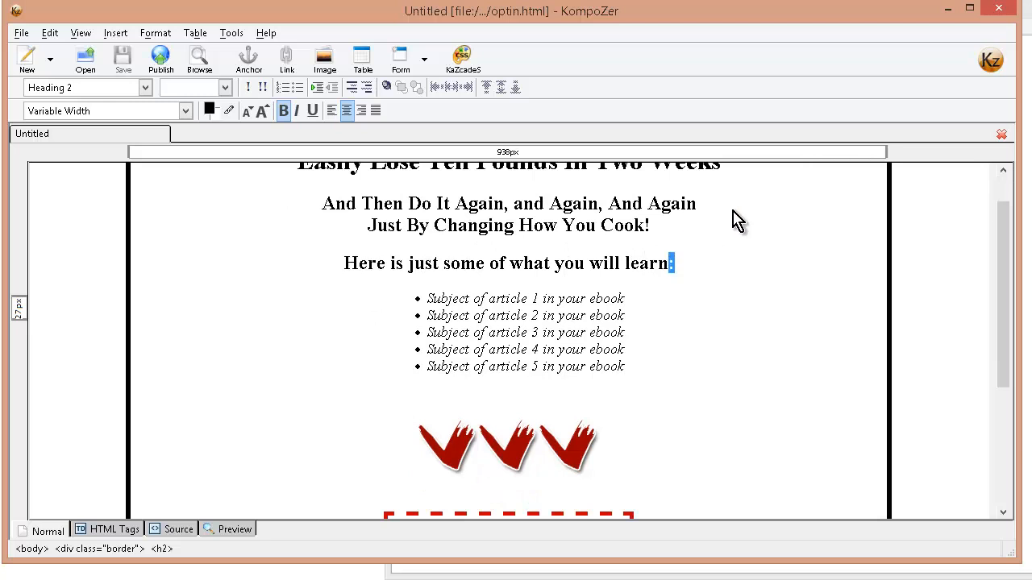
key("Delete")
type("pm ")
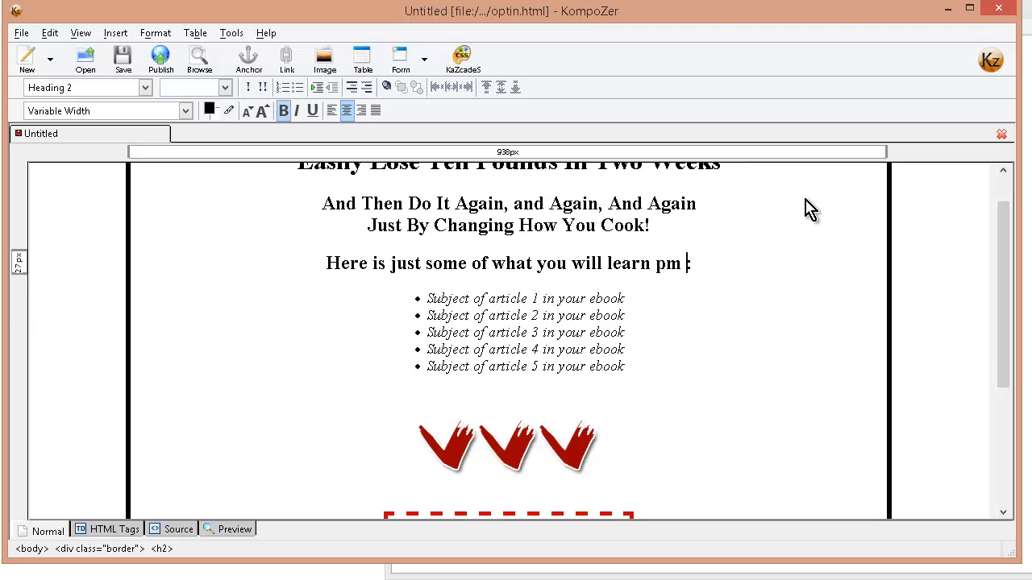
type("y")
key("BackSpace")
type("t")
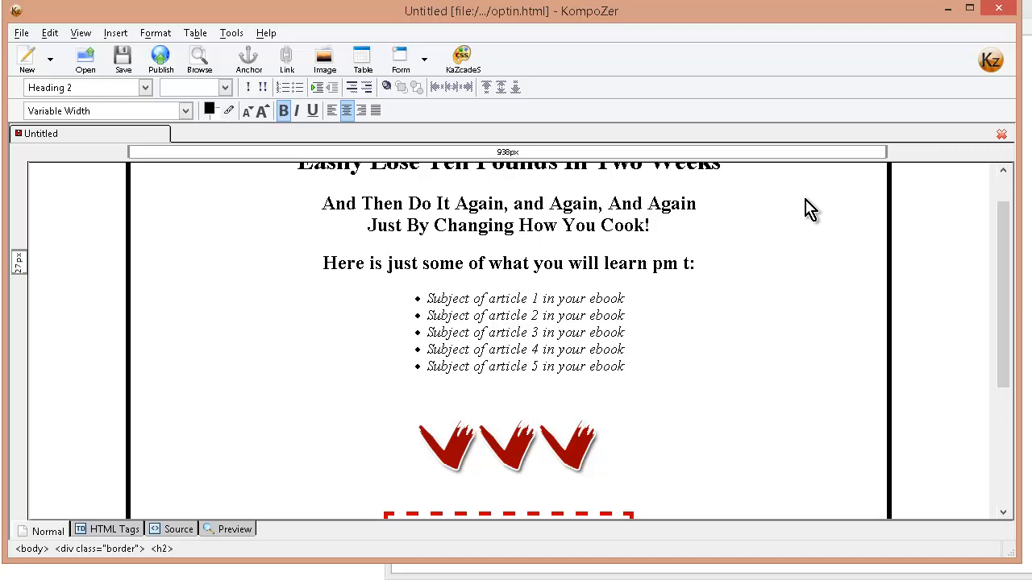
type("his e")
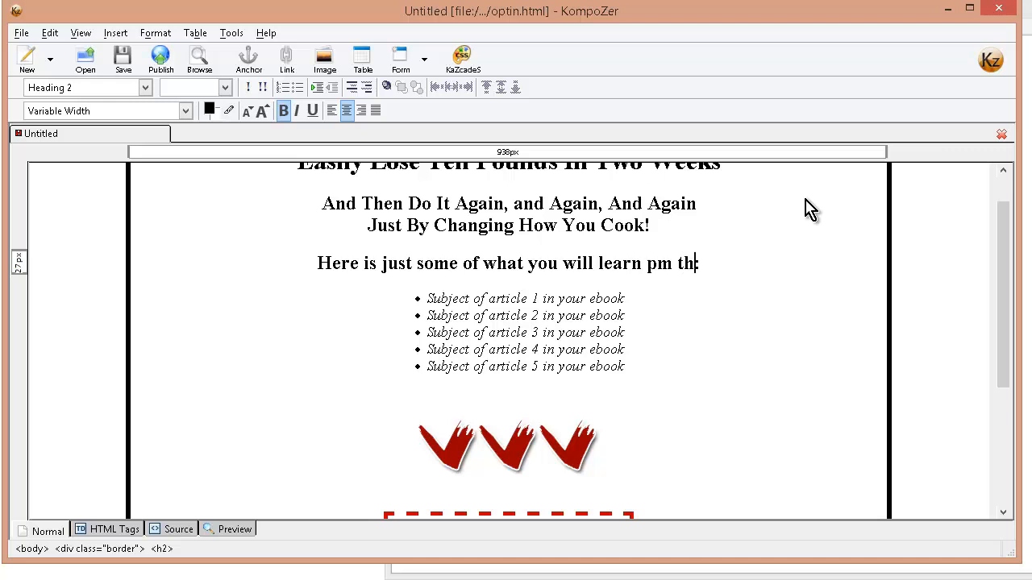
type("-")
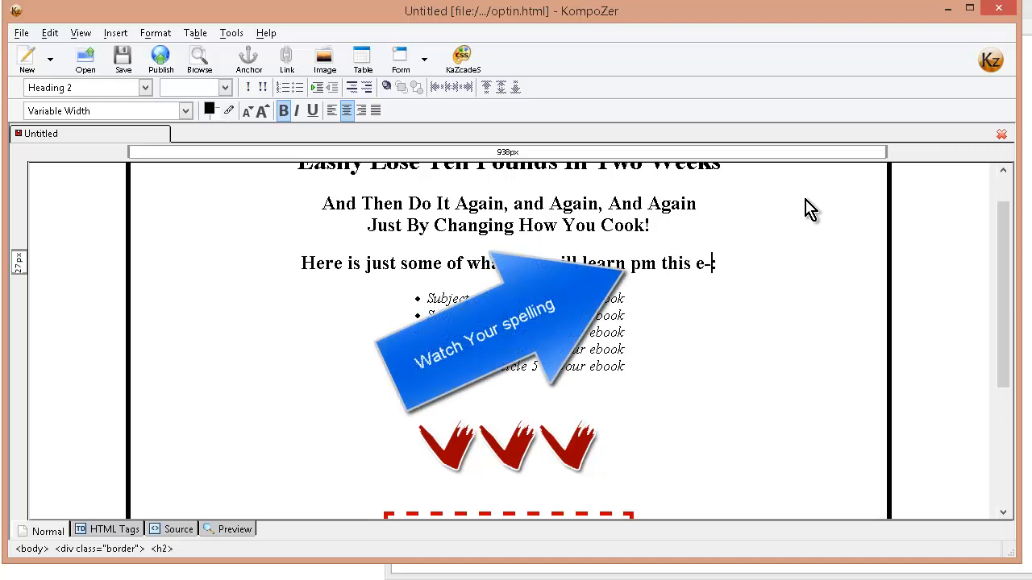
type("book")
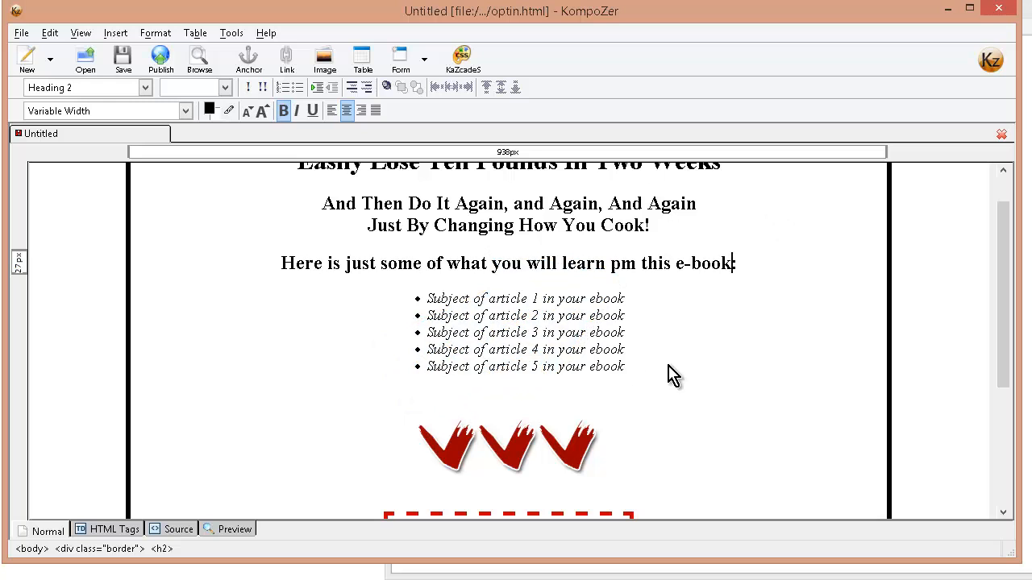
Replace the call-to-action text in the dashed box with "Enter Your Name and Email Below To Have This Ebook E-mailed To You Right Now!"
left_click(516, 396)
scroll(681, 375, "down", 1)
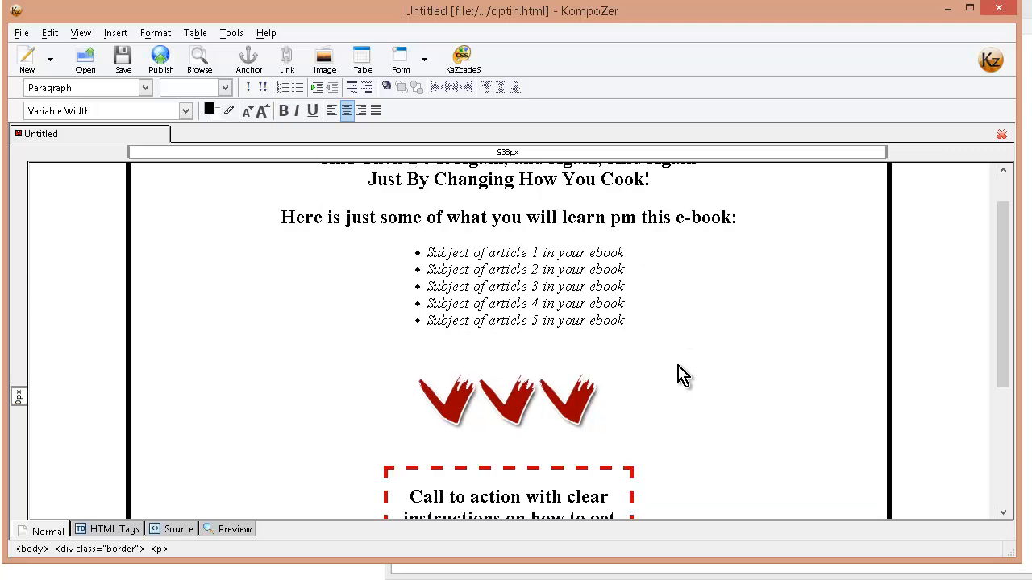
scroll(634, 269, "down", 4)
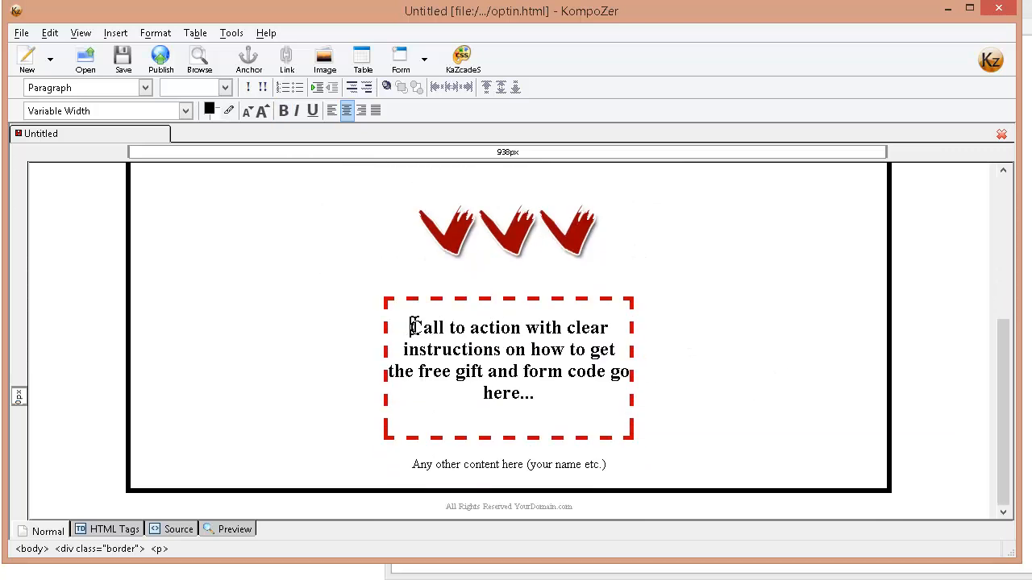
left_click_drag(410, 326, 545, 395)
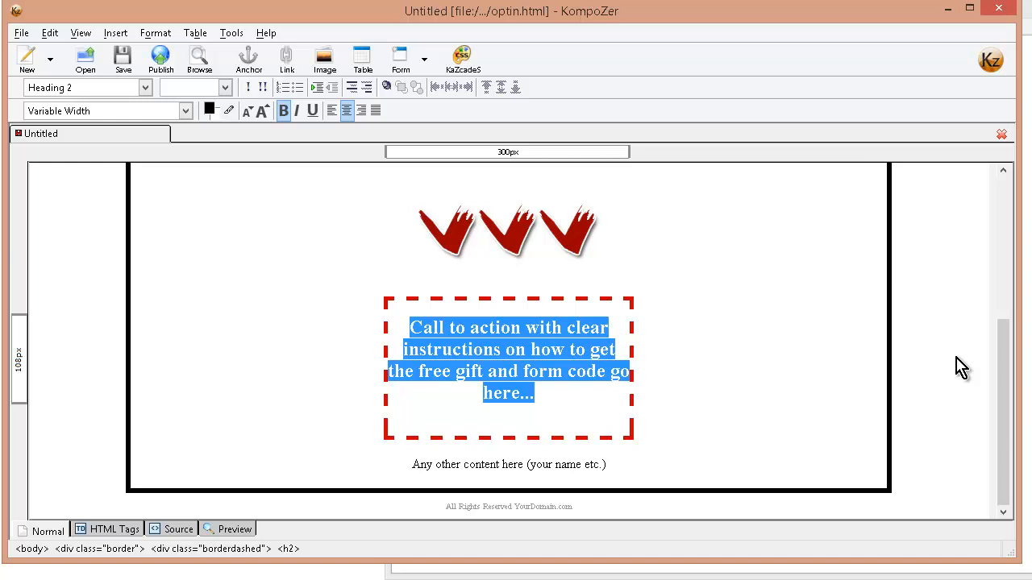
type("Enter Your Name and Emil Below To Have This Ebook E-mailed To You Right Now!")
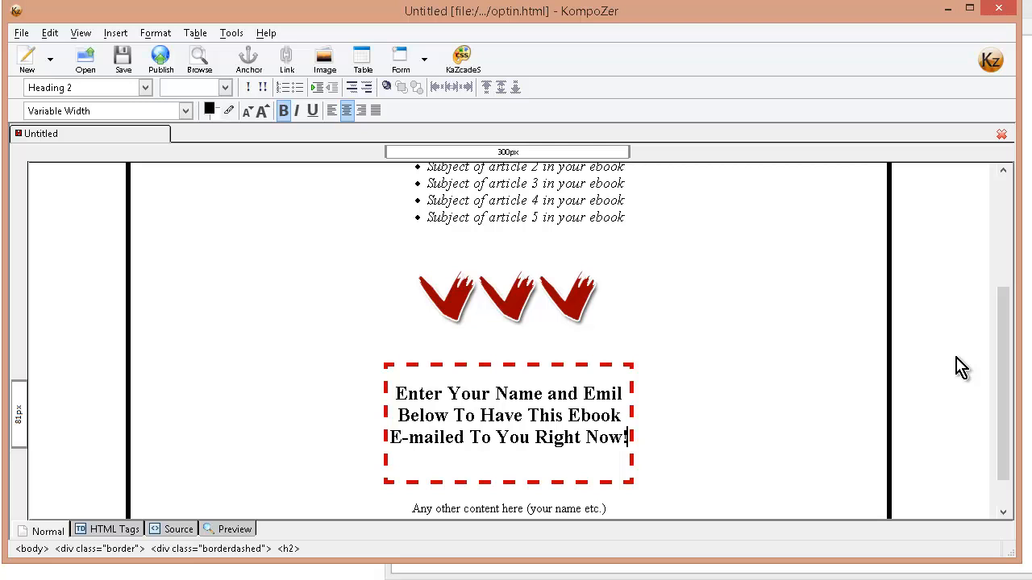
key("Up")
key("Left")
key("Left")
type("a")
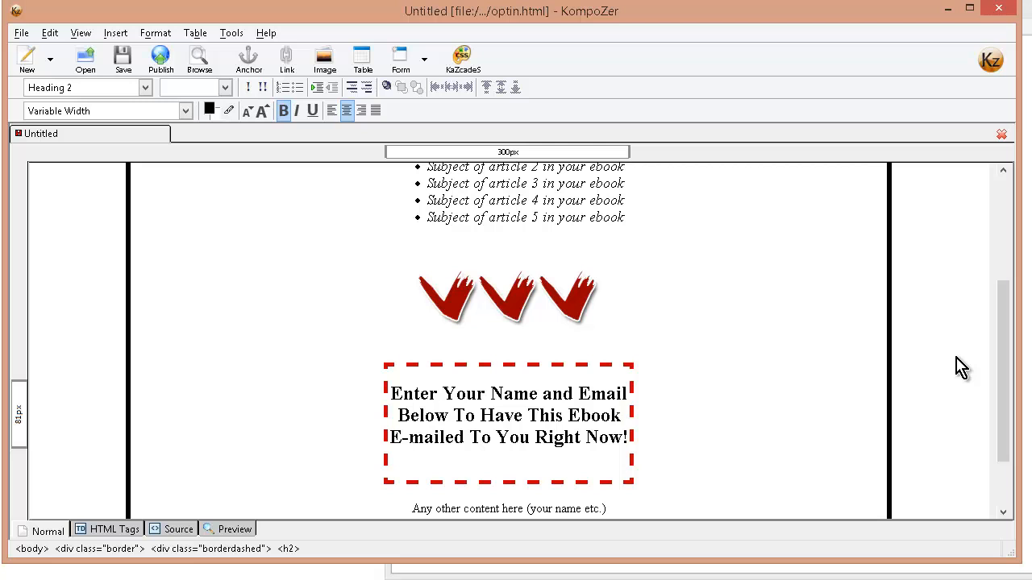
key("Return")
key("Return")
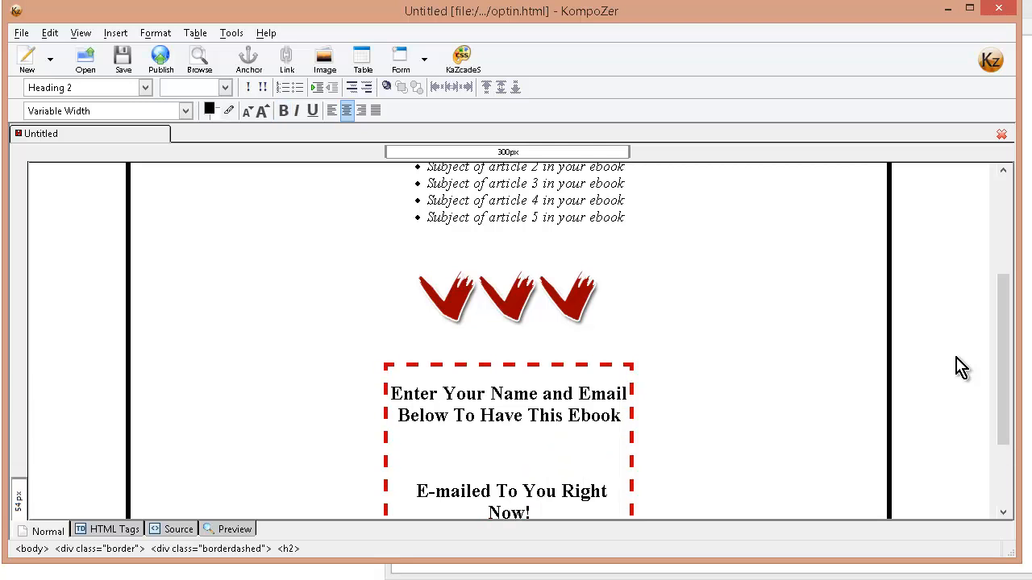
key("BackSpace")
key("BackSpace")
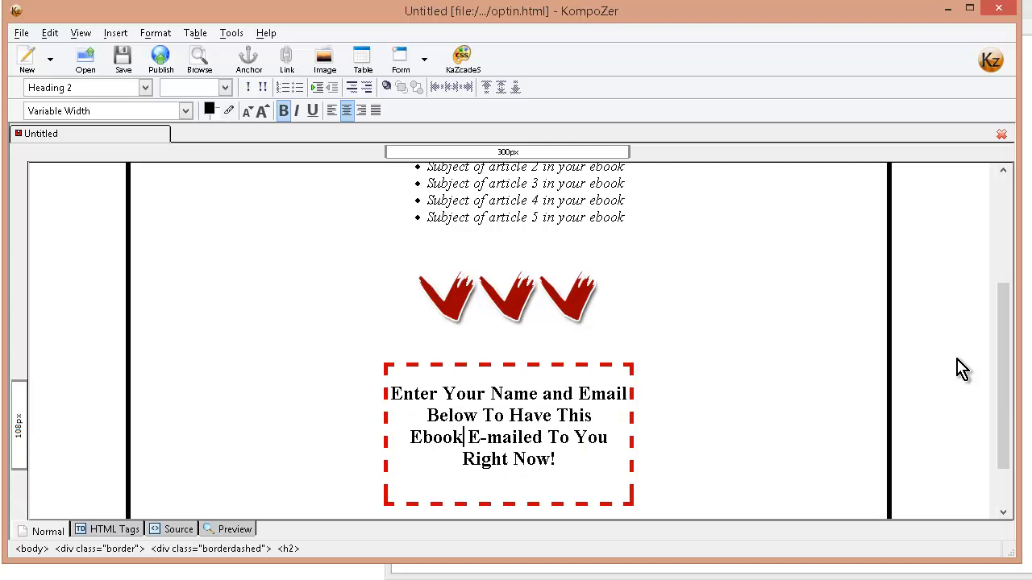
Add the placeholder text "form code" on a new line below the call to action in the dashed box
key("Down")
key("End")
key("Return")
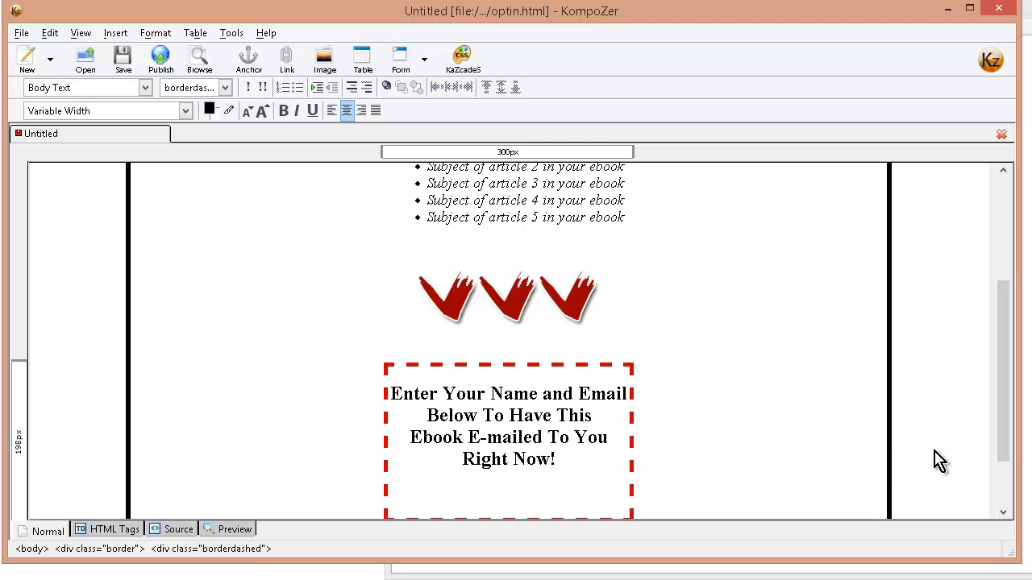
type("form code")
Replace "Any other content here" with "This information is completely free. You will be emailed a confirmation. Click the link in the confirmation to receive your free e-book"
scroll(935, 455, "up", 2)
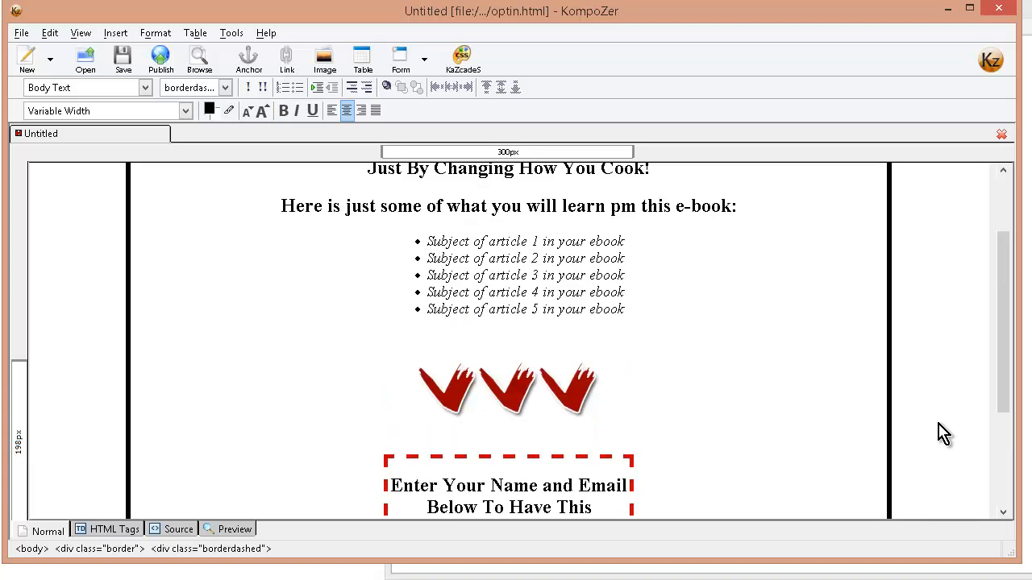
scroll(935, 439, "down", 4)
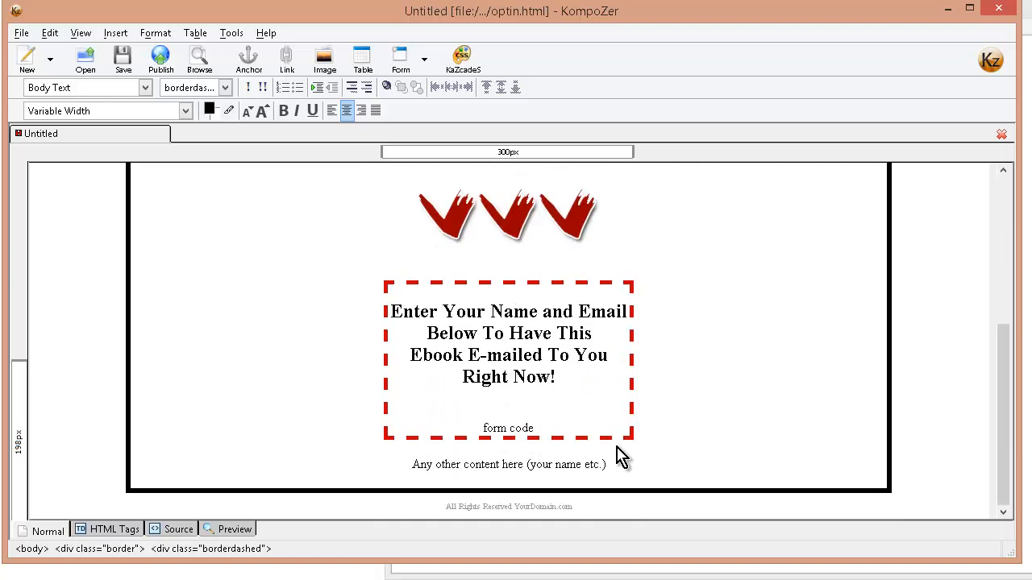
triple_click(436, 467)
key("ctrl+v")
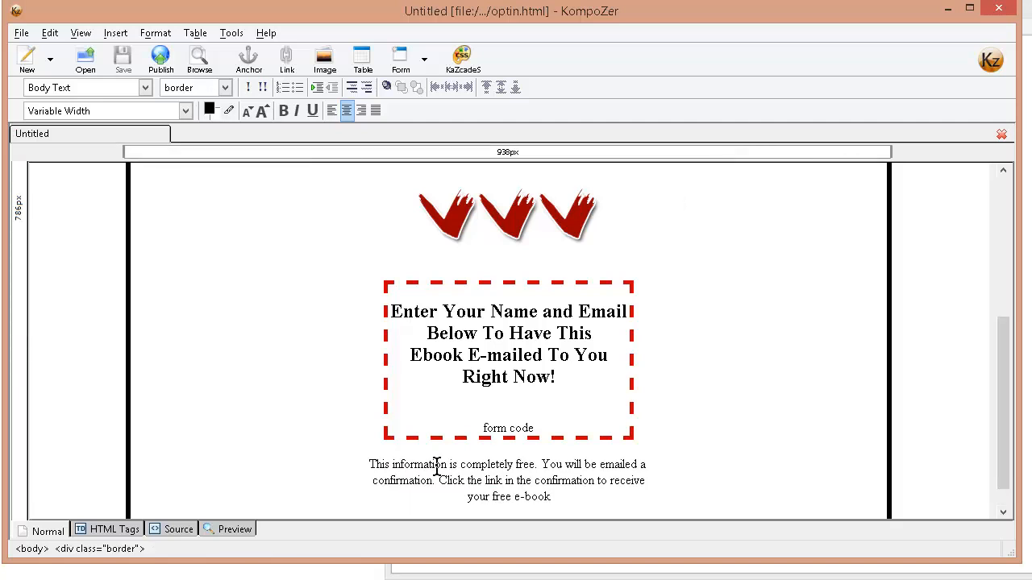
Review the edited opt-in page from headline to footer and examine the two product links in products.txt
scroll(729, 467, "down", 1)
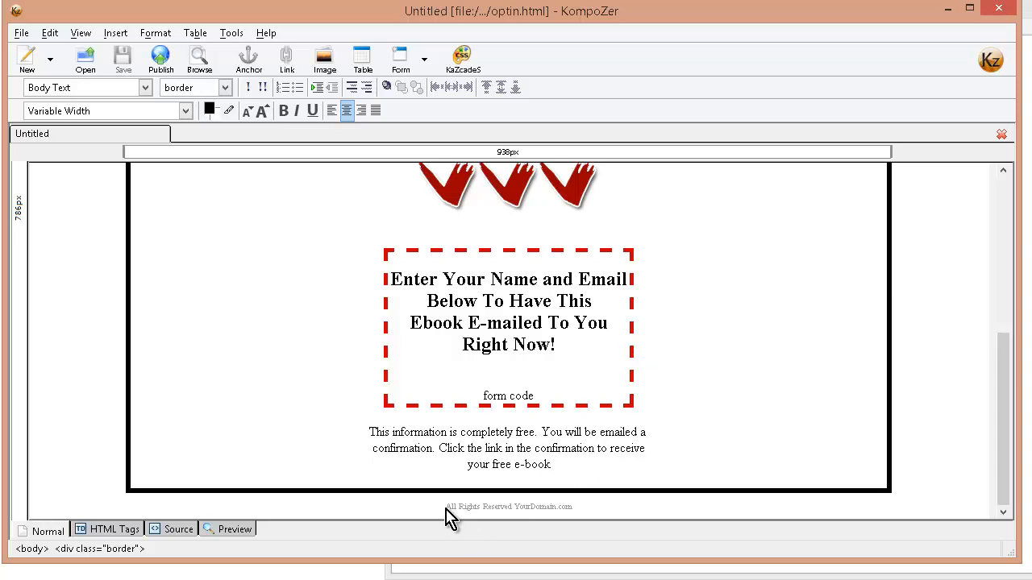
scroll(691, 431, "up", 5)
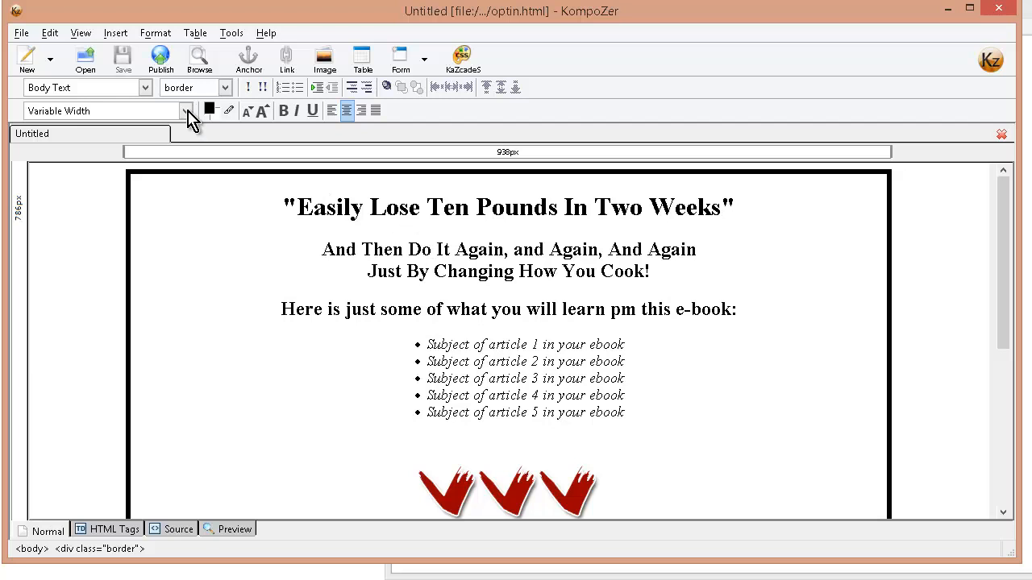
scroll(515, 341, "down", 6)
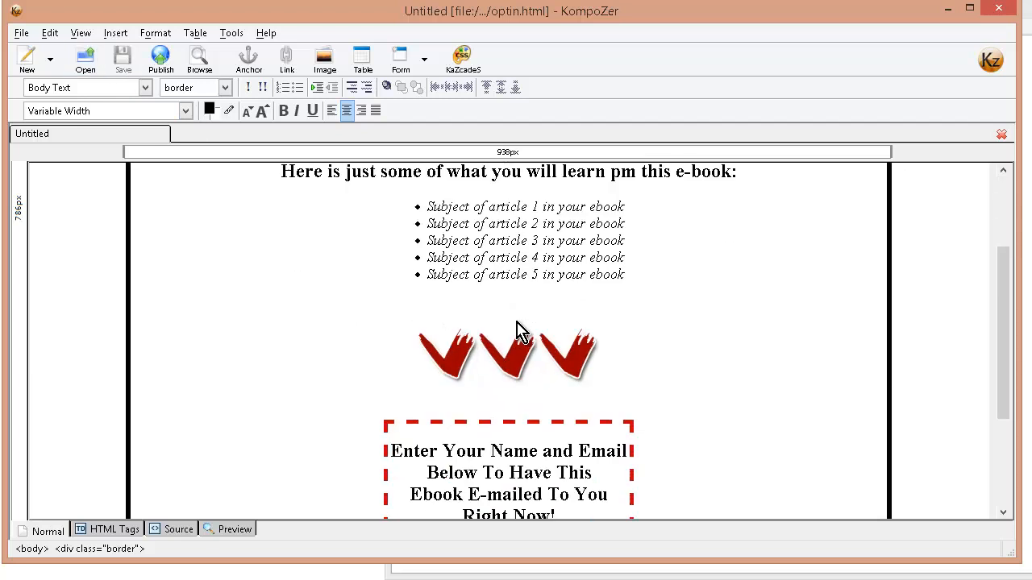
scroll(665, 377, "up", 6)
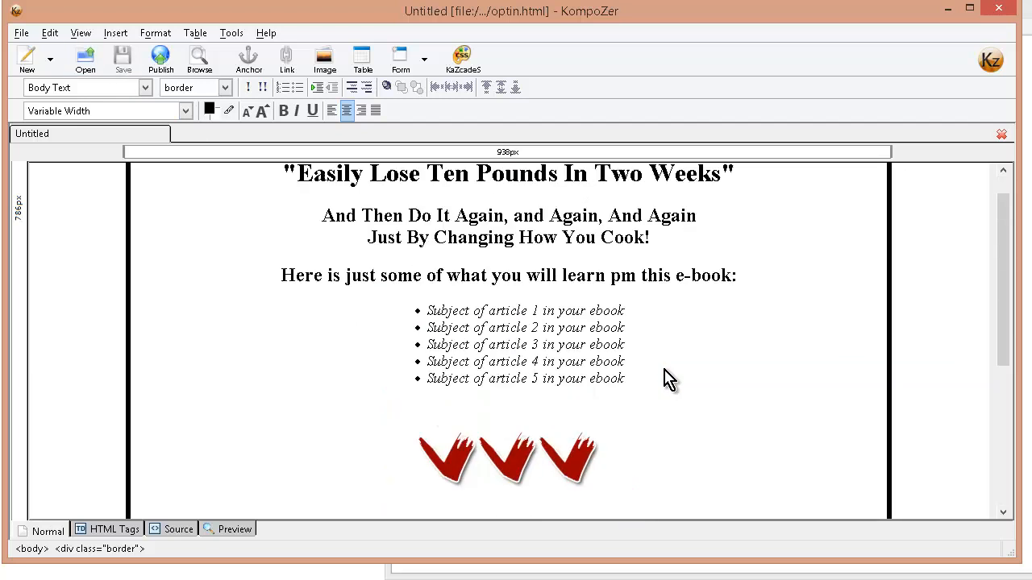
scroll(666, 377, "down", 6)
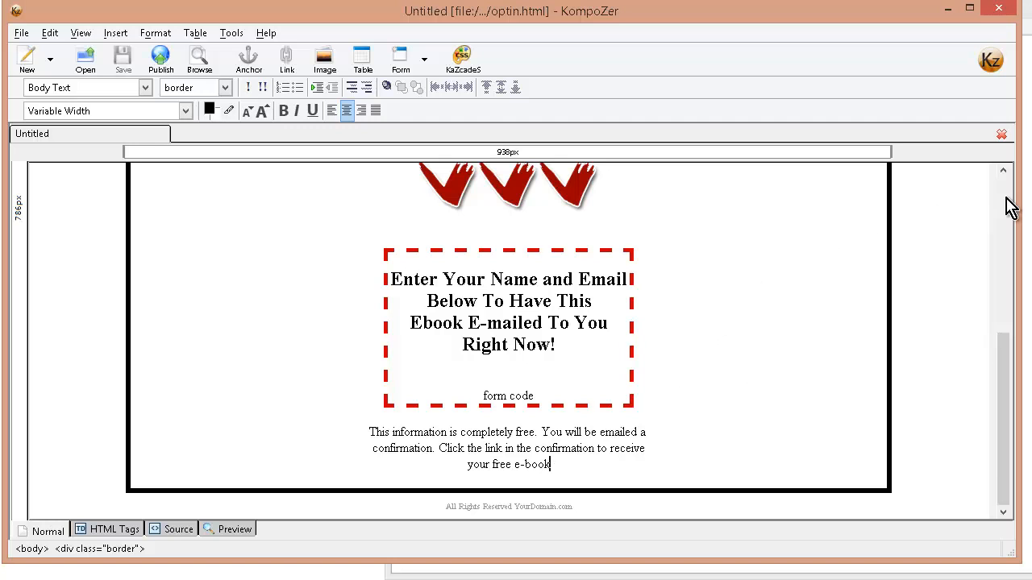
left_click(1029, 189)
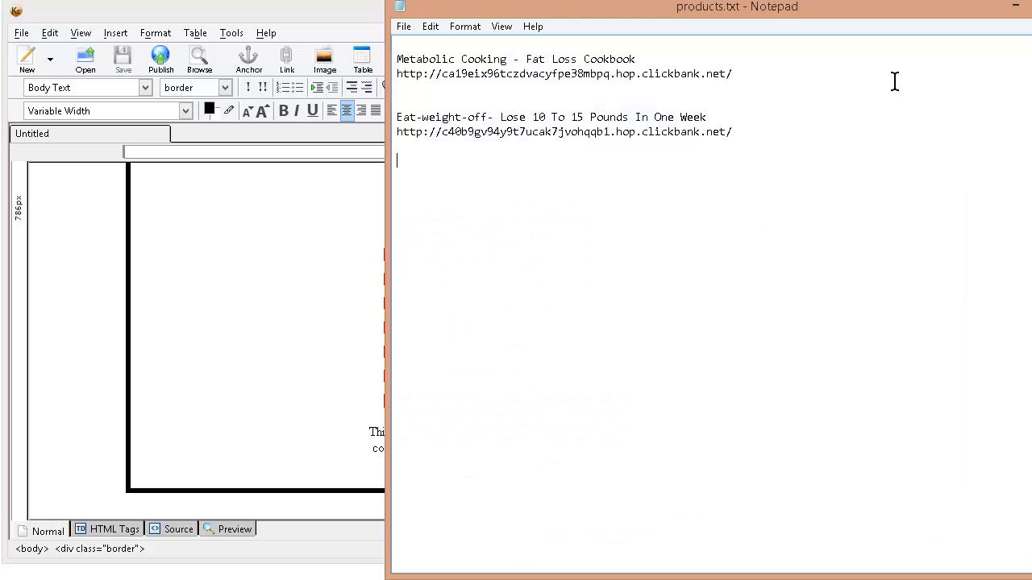
left_click_drag(734, 74, 396, 75)
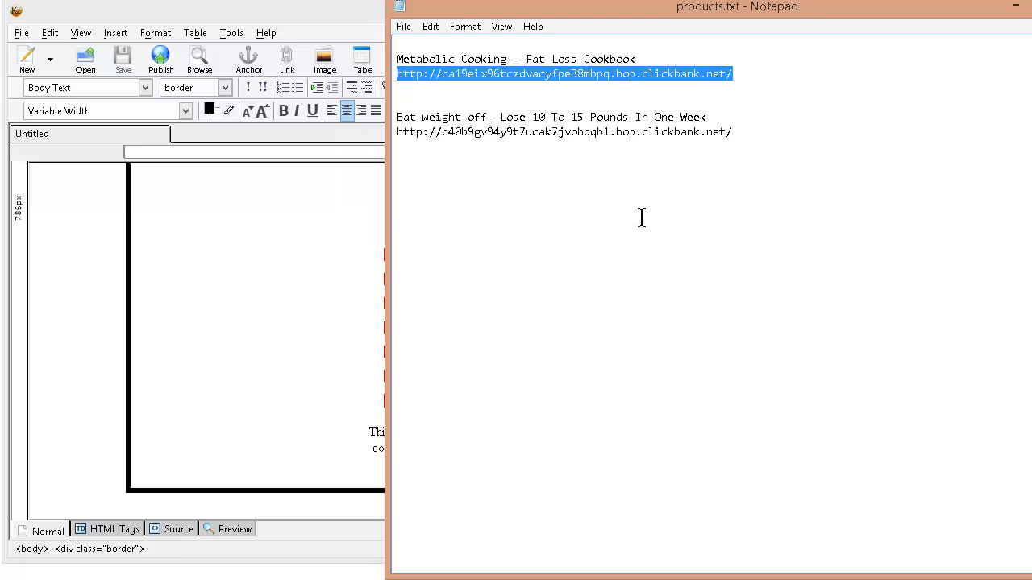
left_click(539, 174)
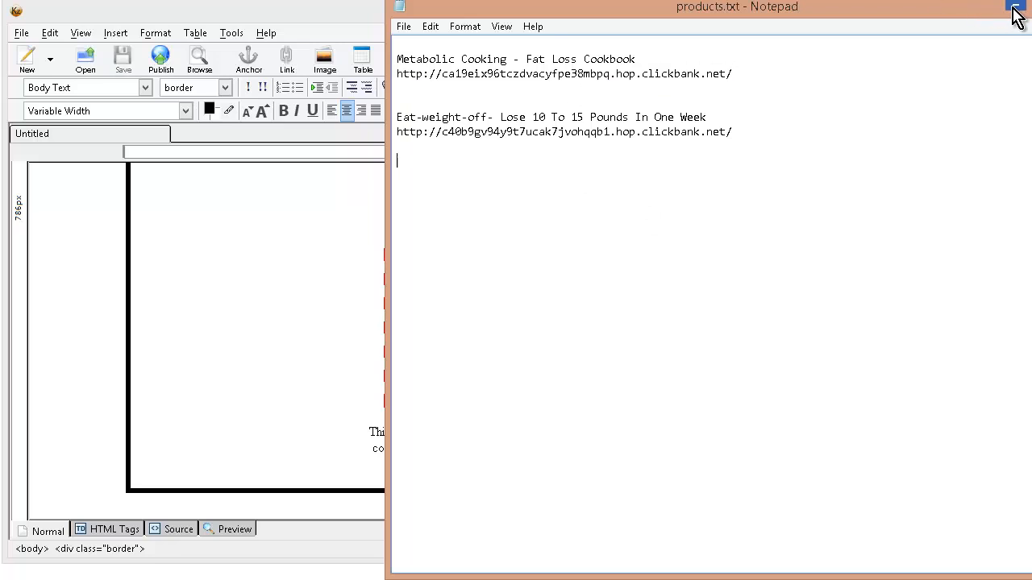
left_click(85, 274)
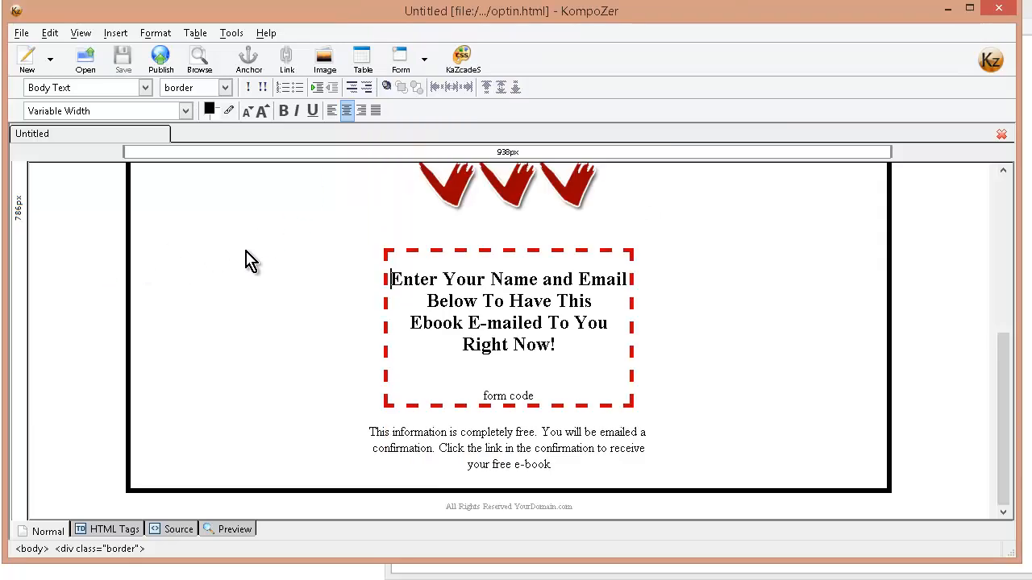
scroll(764, 292, "up", 6)
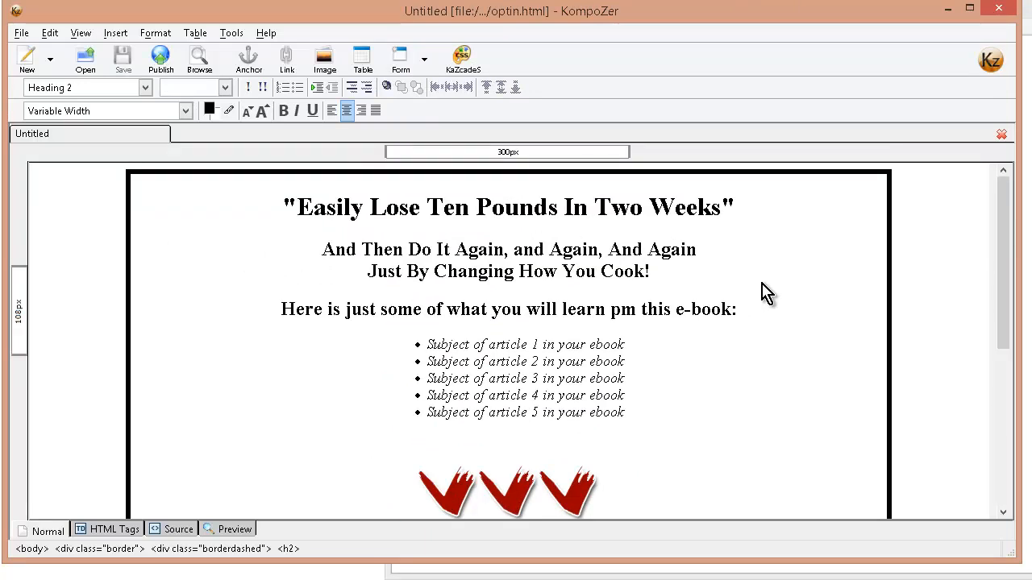
scroll(763, 292, "down", 5)
scroll(763, 290, "up", 5)
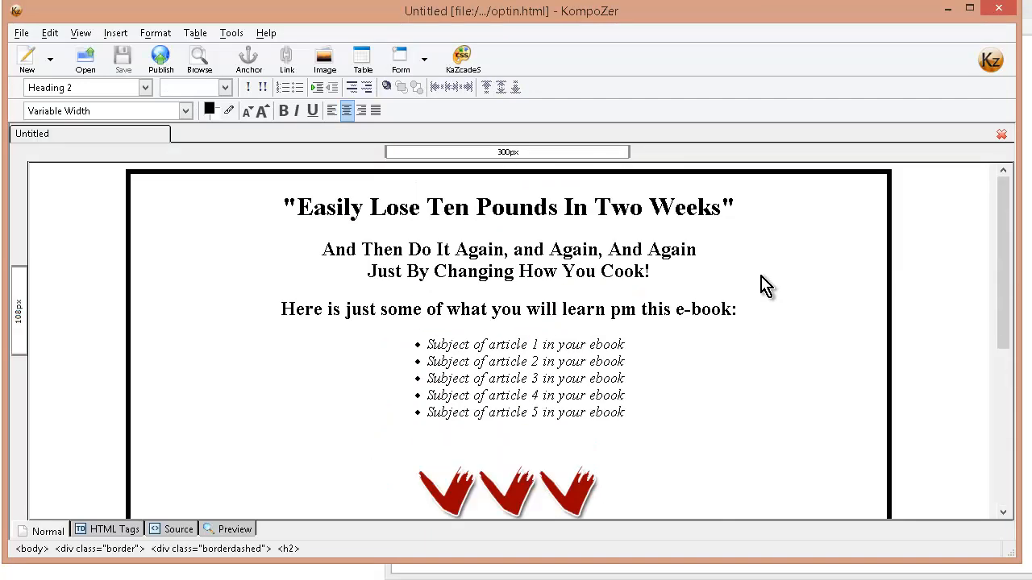